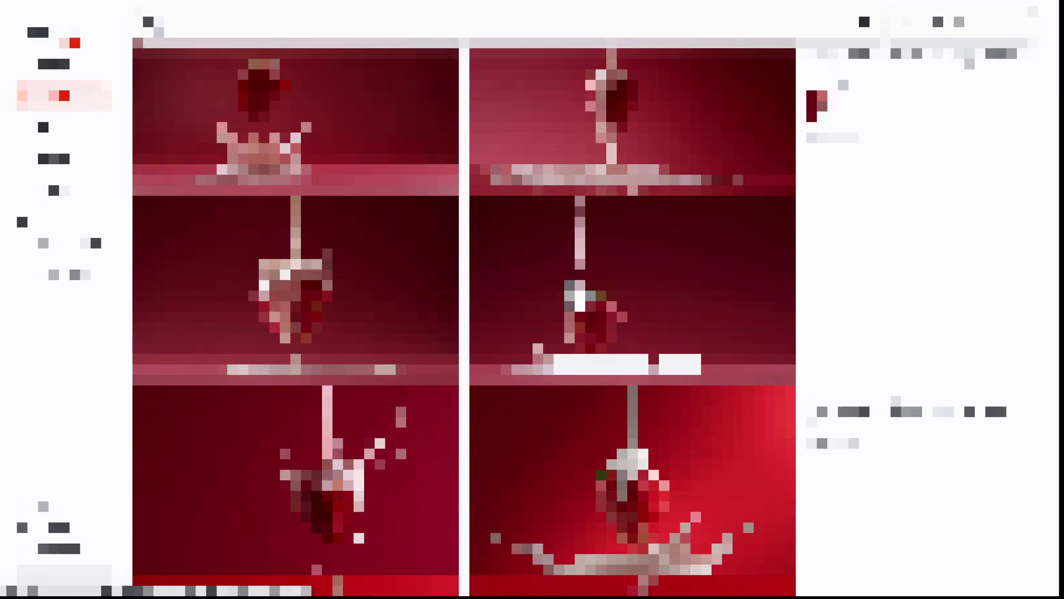
scroll(579, 299, down, 5)
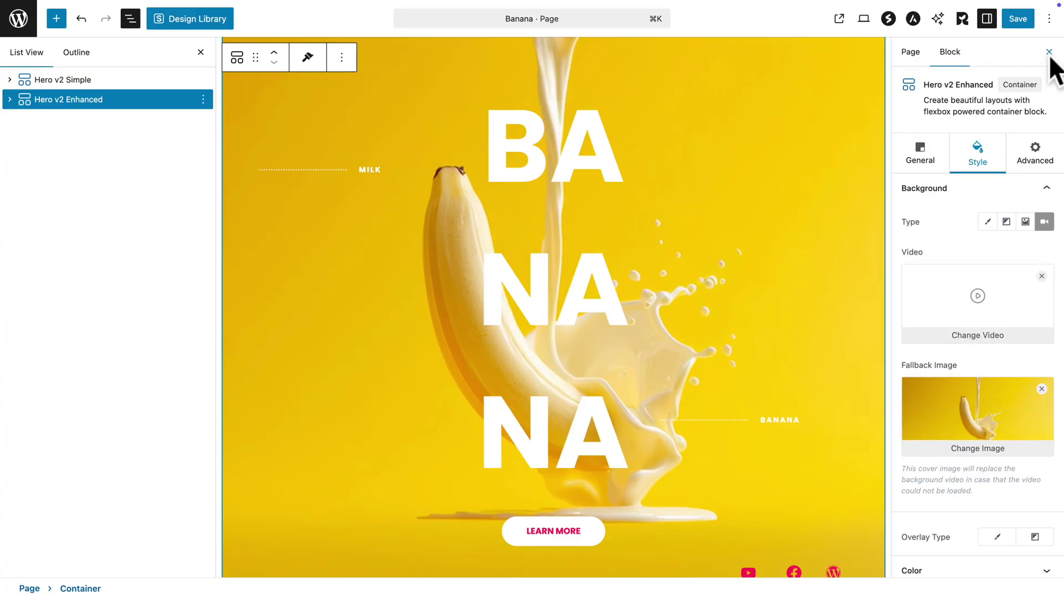
click(1049, 52)
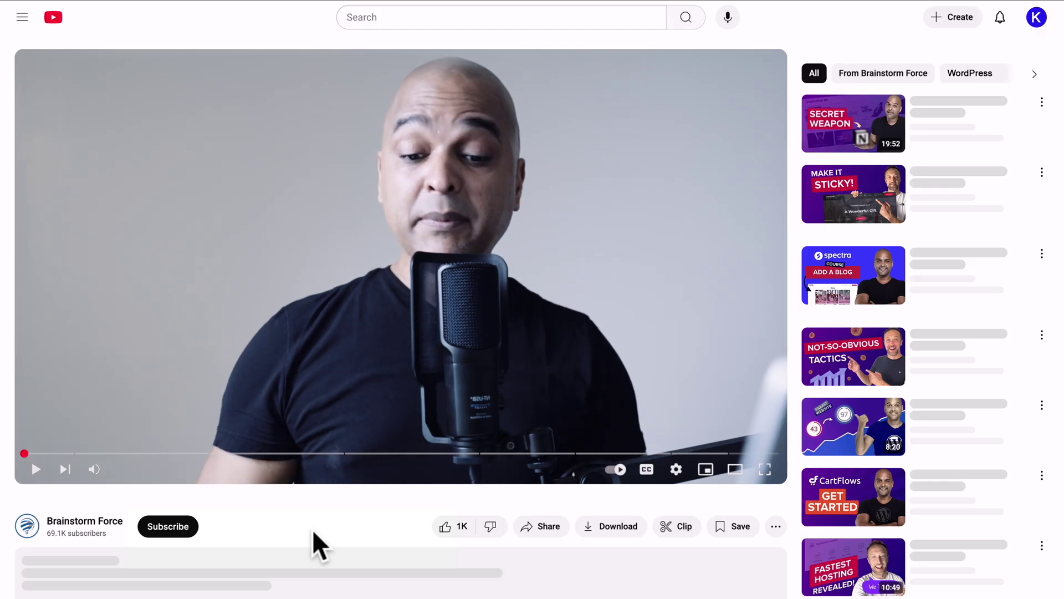
click(173, 529)
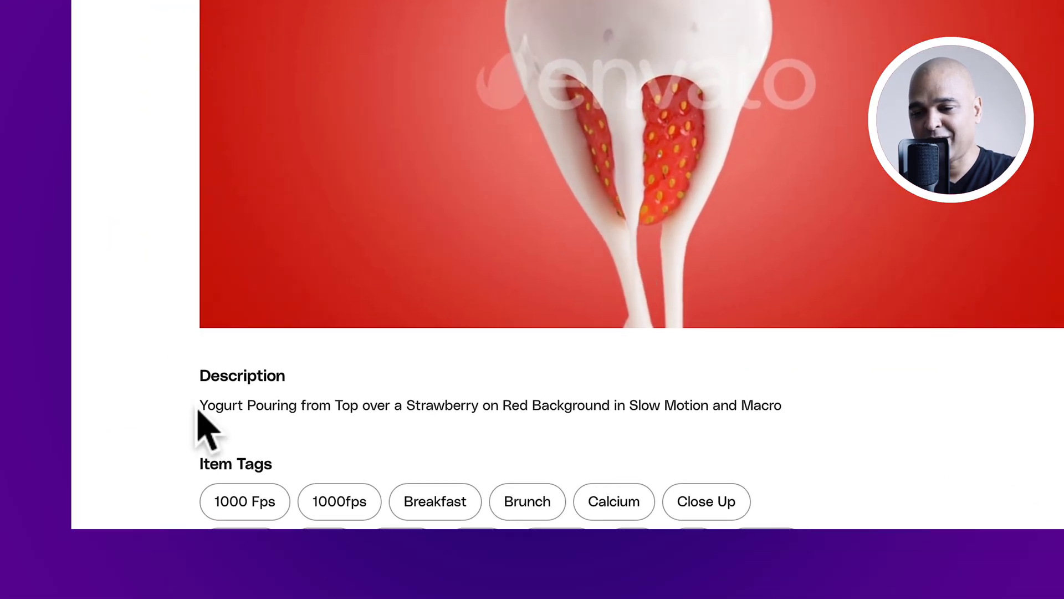
- Select the description text of the Envato strawberry and yogurt stock video
drag(198, 411, 657, 409)
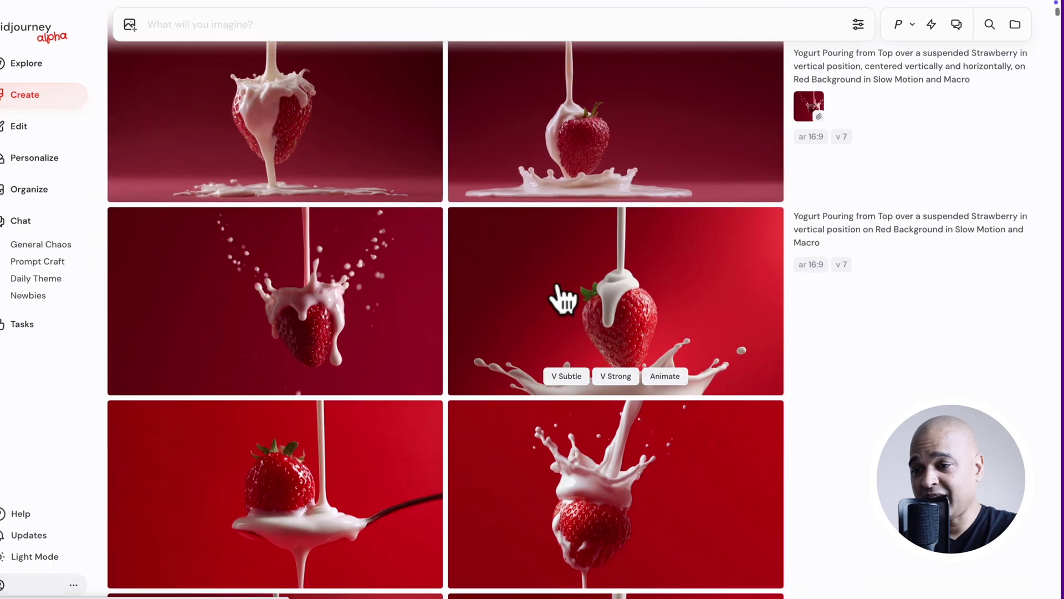
- Browse the strawberry and banana creations in Midjourney and preview one of the looping strawberry videos
scroll(571, 291, up, 5)
scroll(576, 294, up, 8)
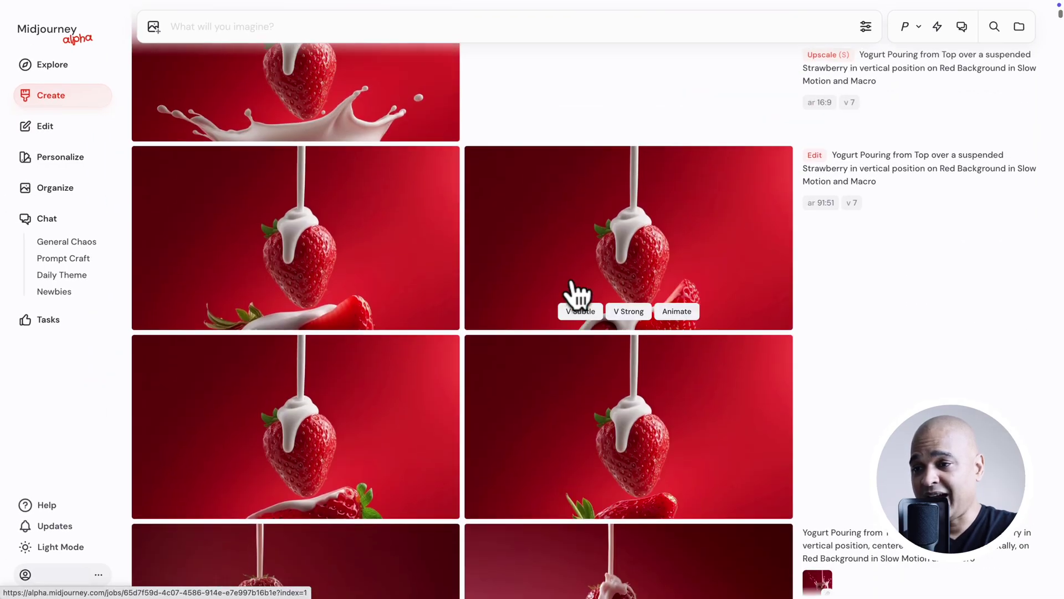
scroll(576, 294, up, 1)
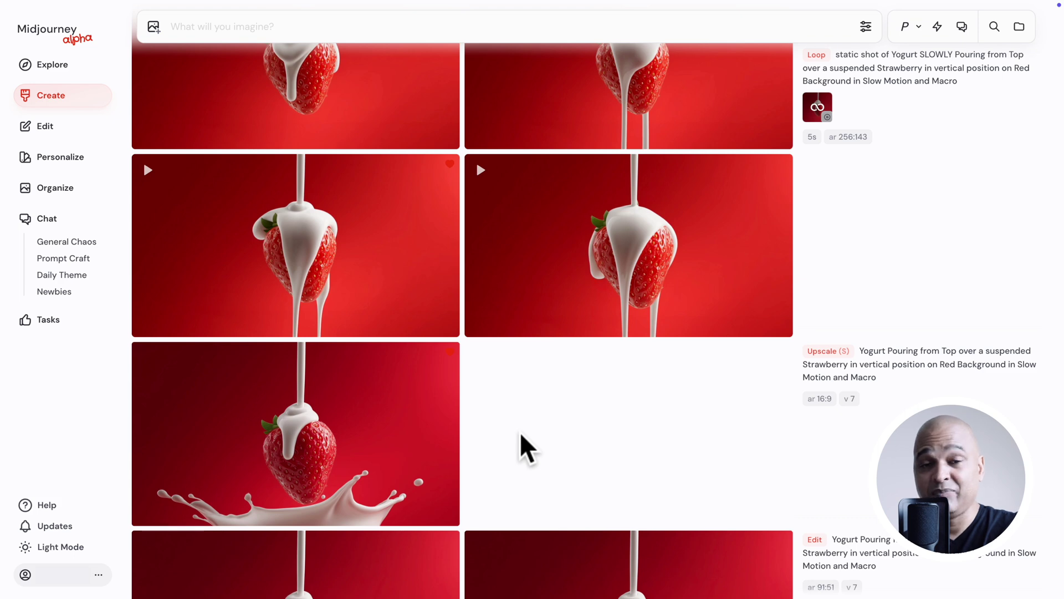
scroll(520, 431, up, 1)
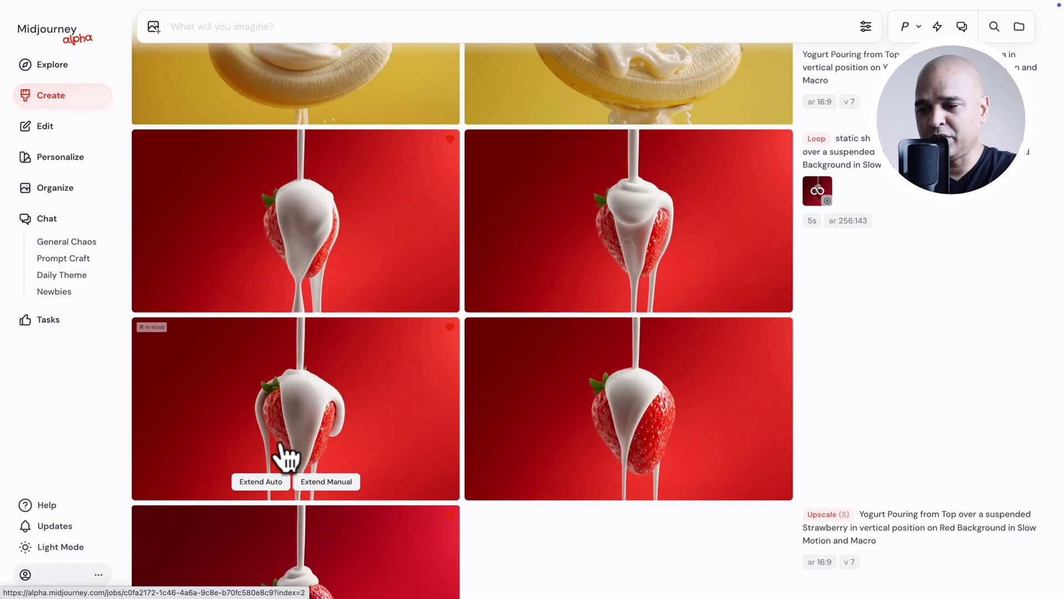
click(280, 441)
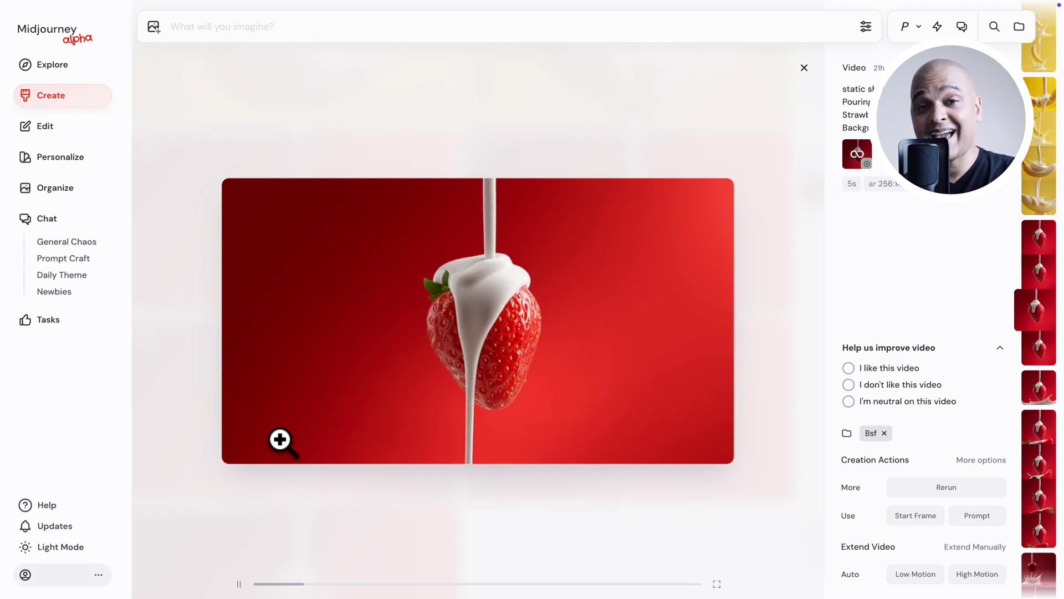
key(Escape)
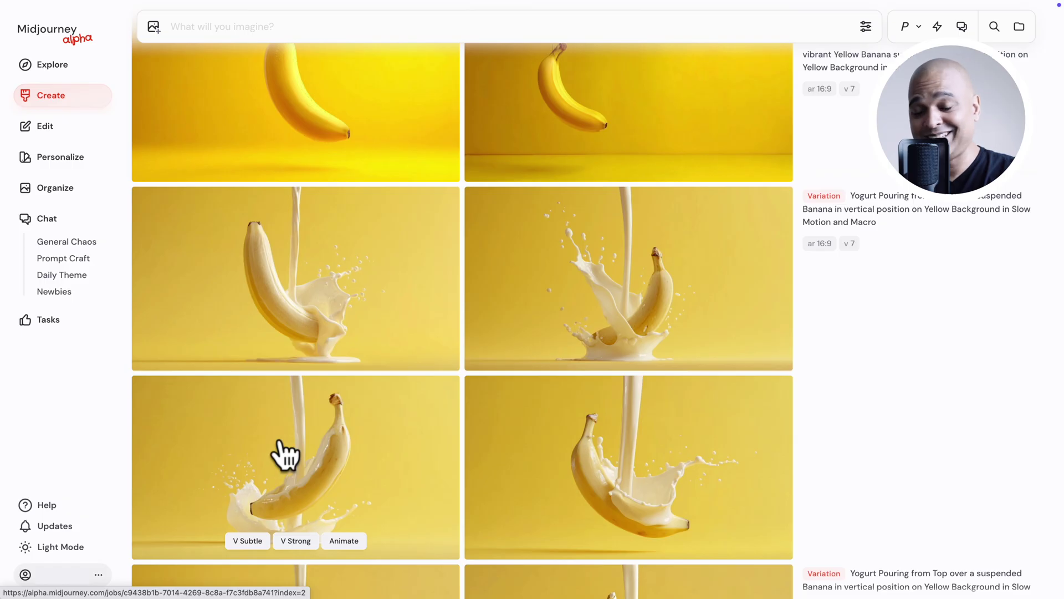
click(218, 237)
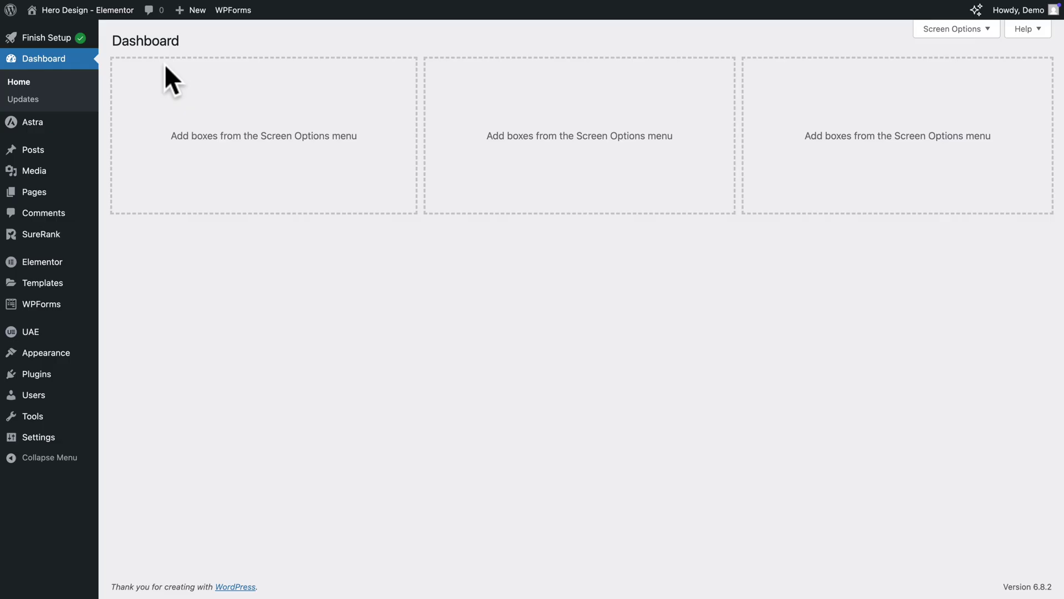
- Switch to the WordPress dashboard, go to the media library and open the details of x2-banana.mp4
click(36, 172)
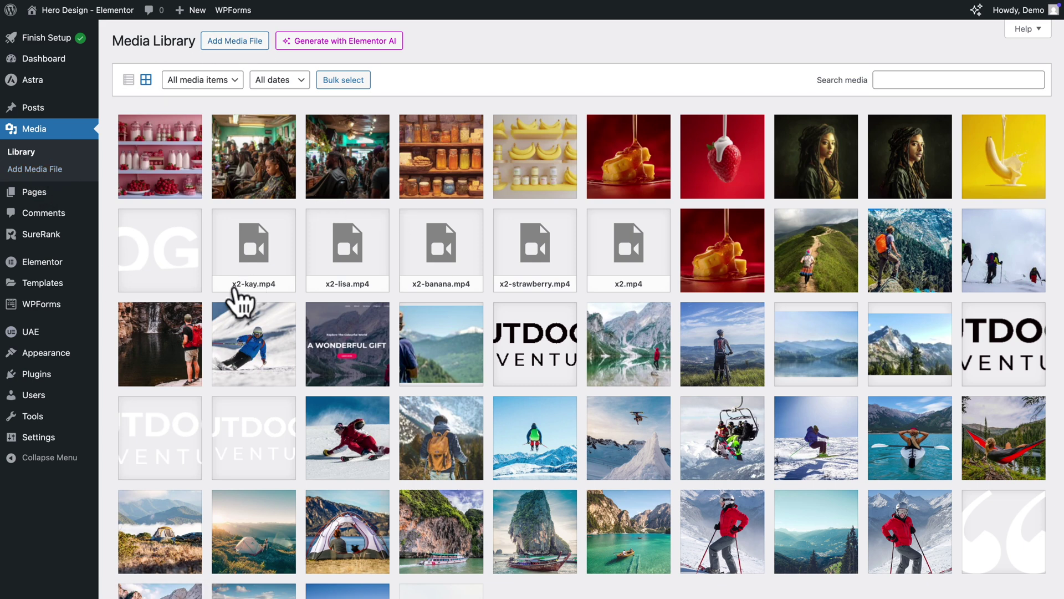
click(442, 256)
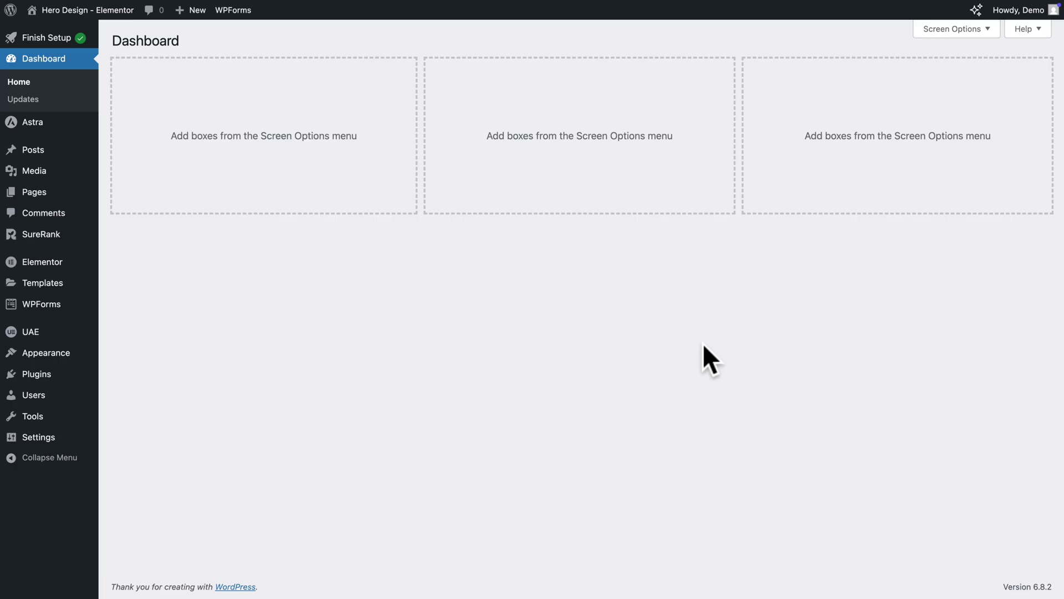
- Create a new WordPress page with the title "Bananas"
mouse_move(66, 206)
click(127, 218)
click(73, 105)
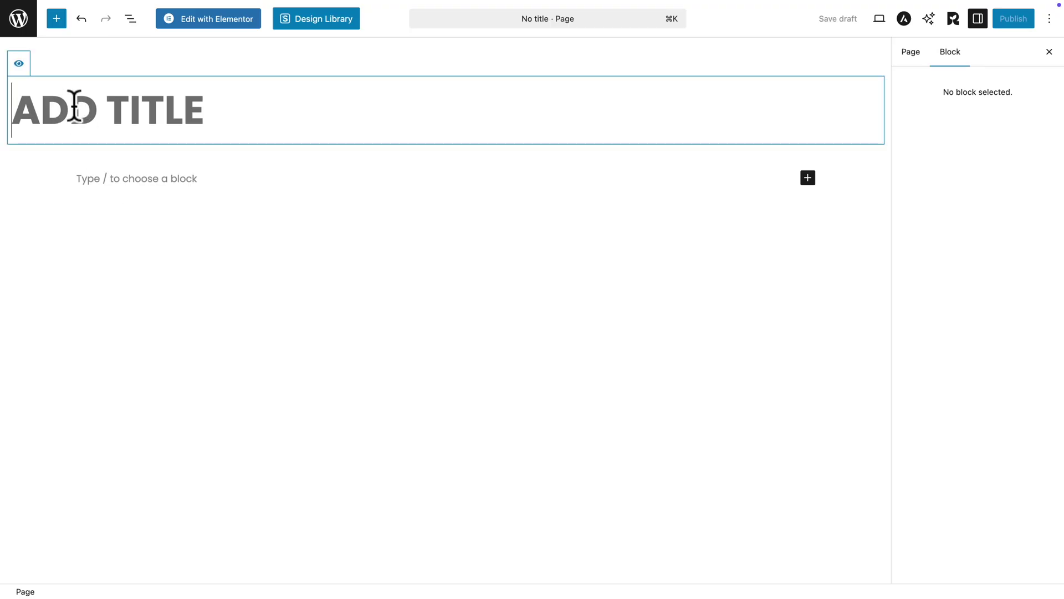
text(Banan)
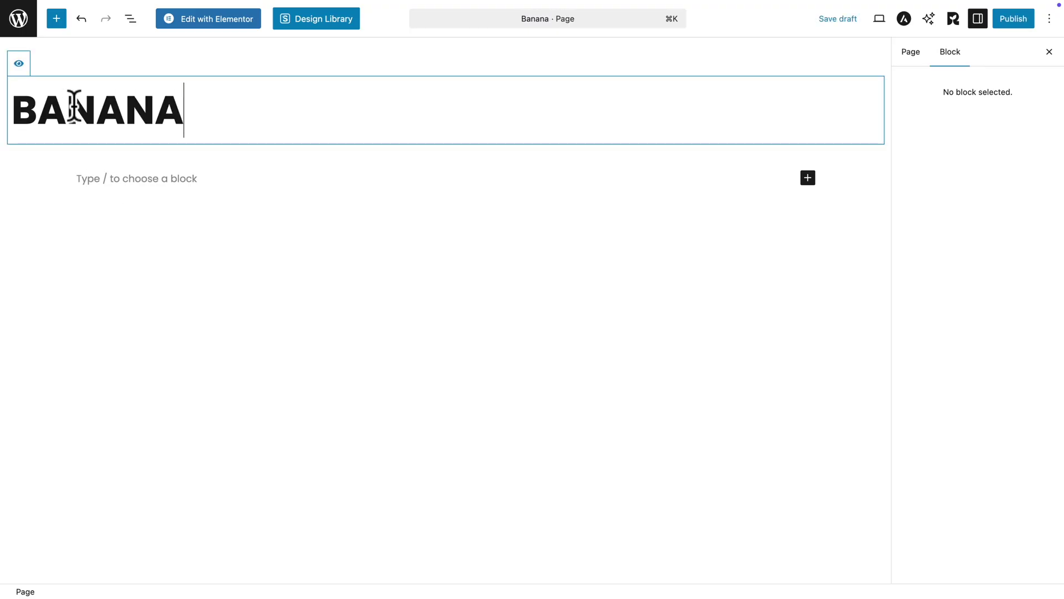
- Hide the page title and publish the Bananas page with public visibility
click(19, 64)
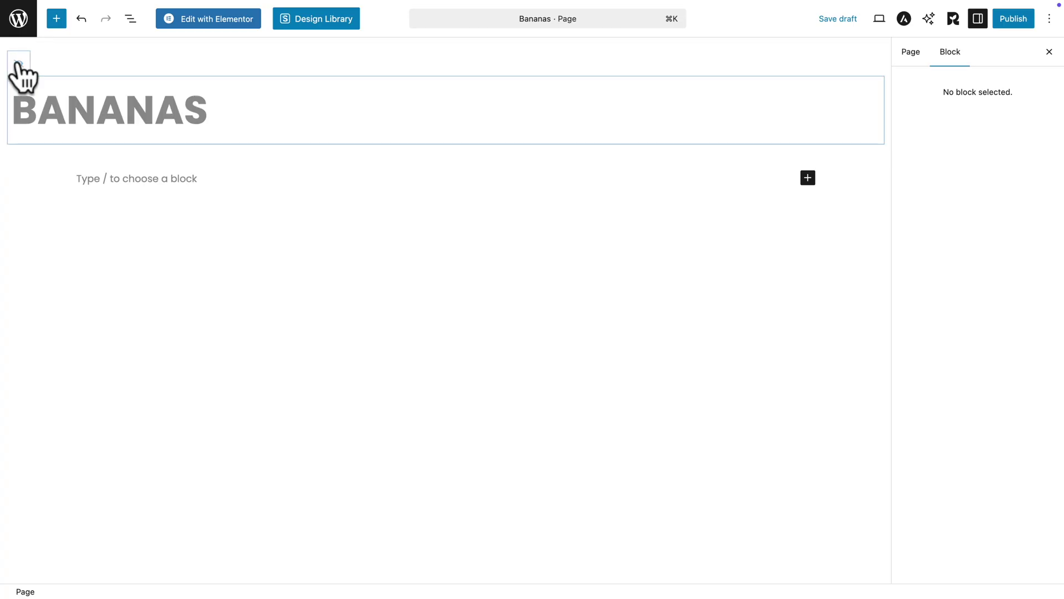
click(1003, 22)
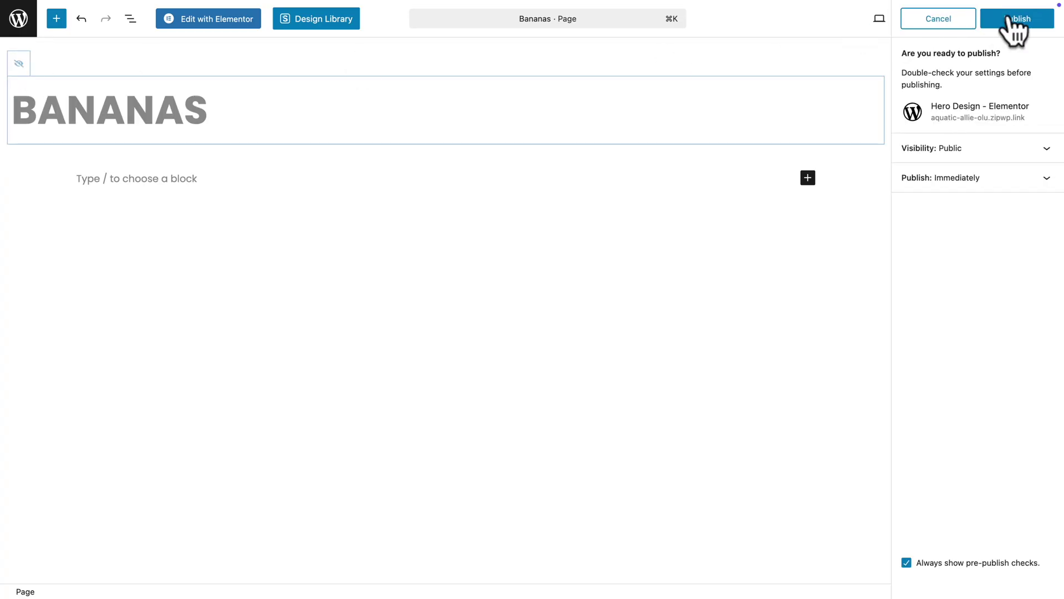
click(1009, 17)
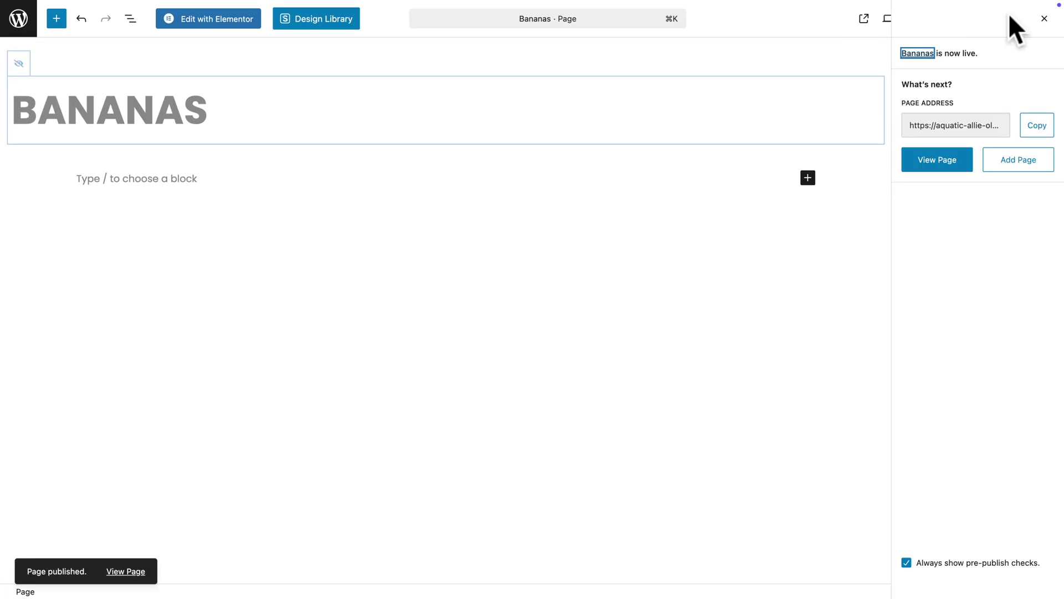
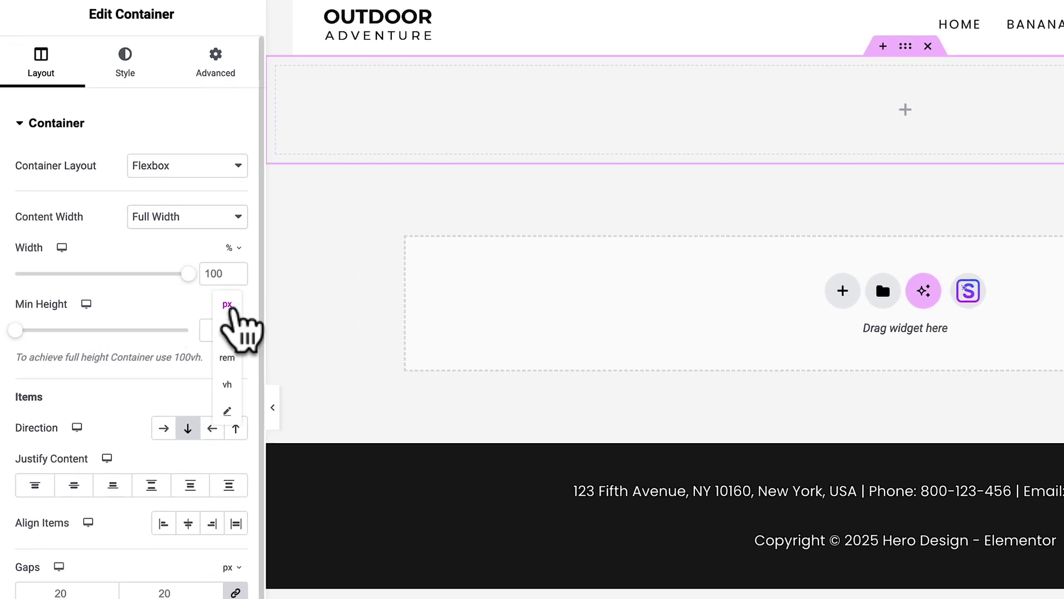
- Set the full-width container's minimum height to 100 vh in Elementor
click(227, 384)
click(214, 333)
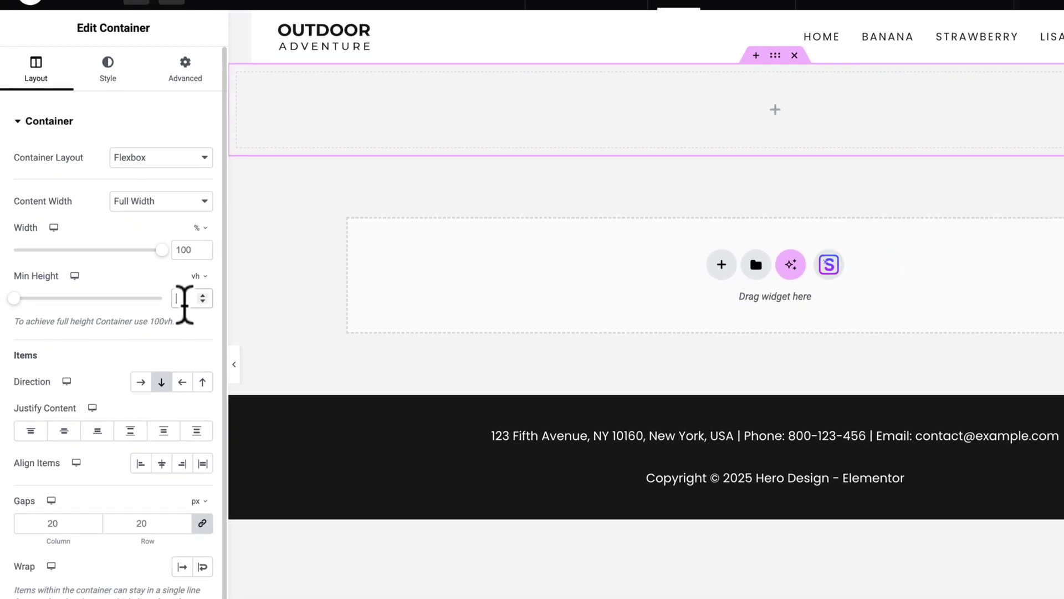
text(100)
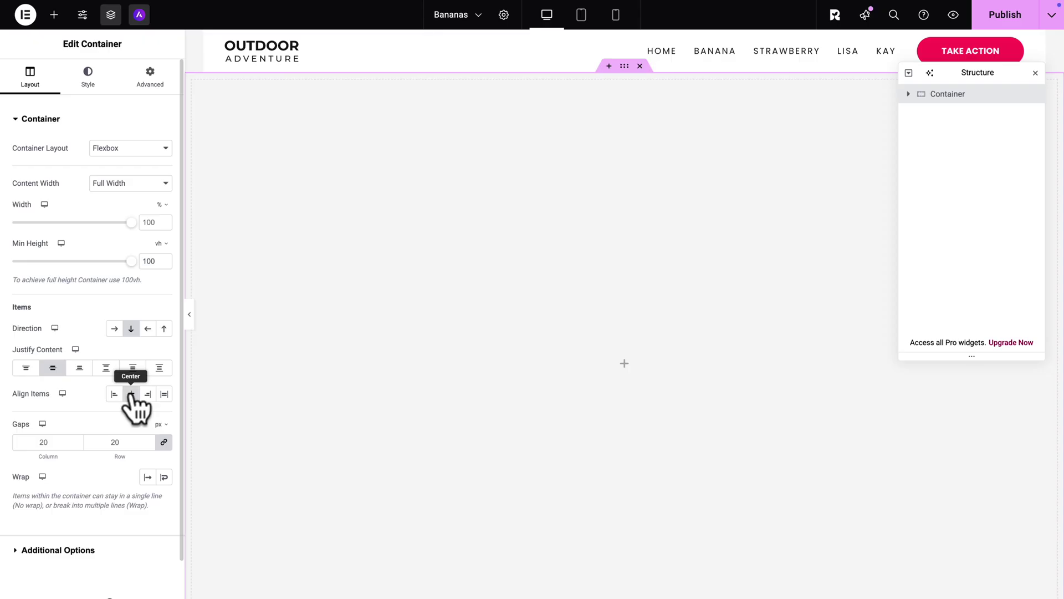
- Set the container's mobile padding to 20 px on all sides and return to the desktop view
click(158, 83)
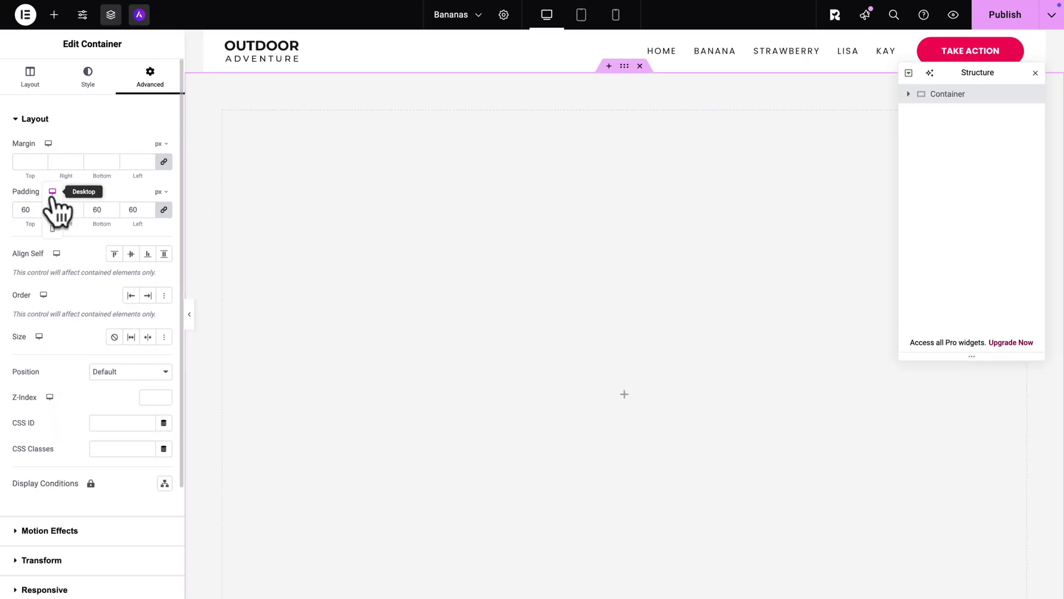
click(53, 228)
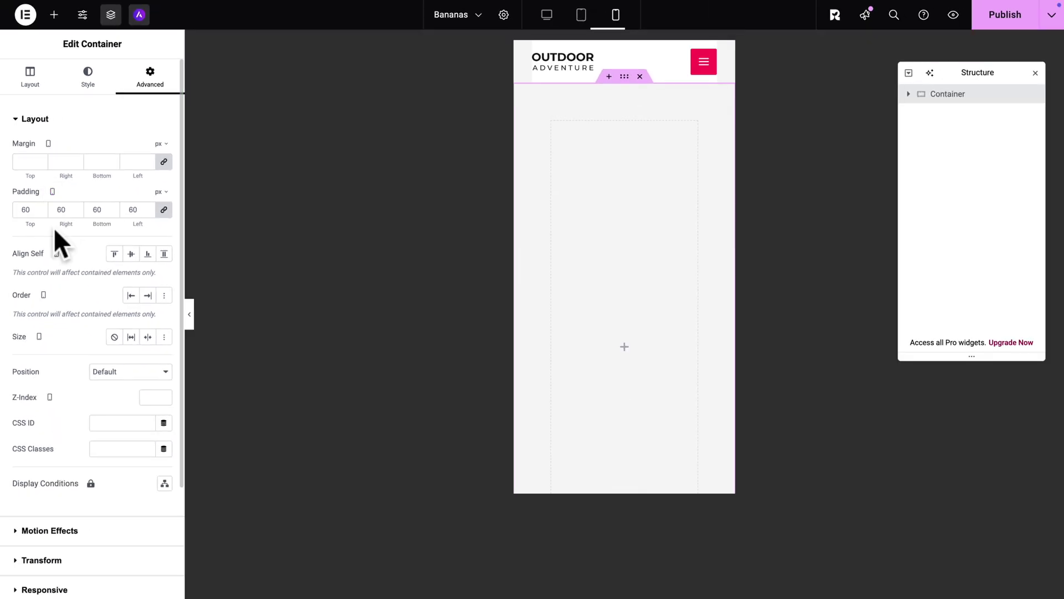
double_click(21, 210)
text(20)
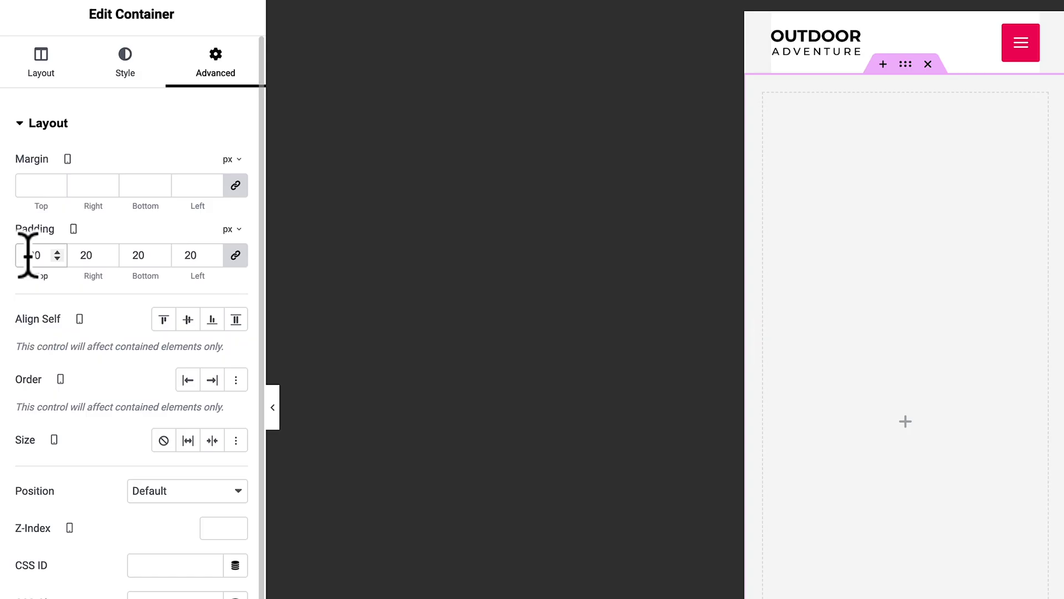
mouse_move(74, 233)
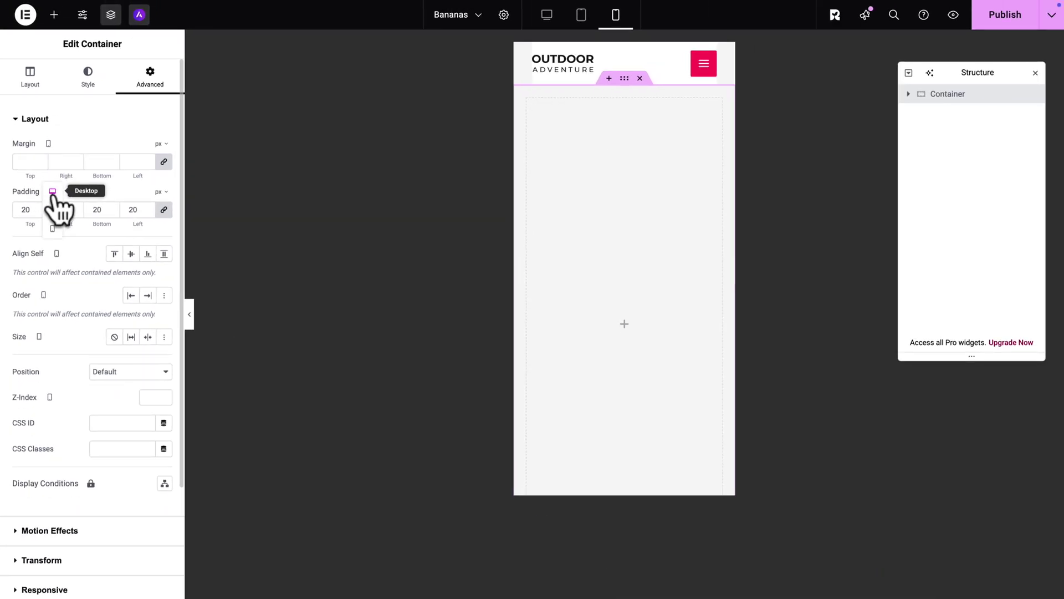
click(53, 192)
- Give the container a video background and choose the banana image bg-banana-01 as its fallback image
click(86, 89)
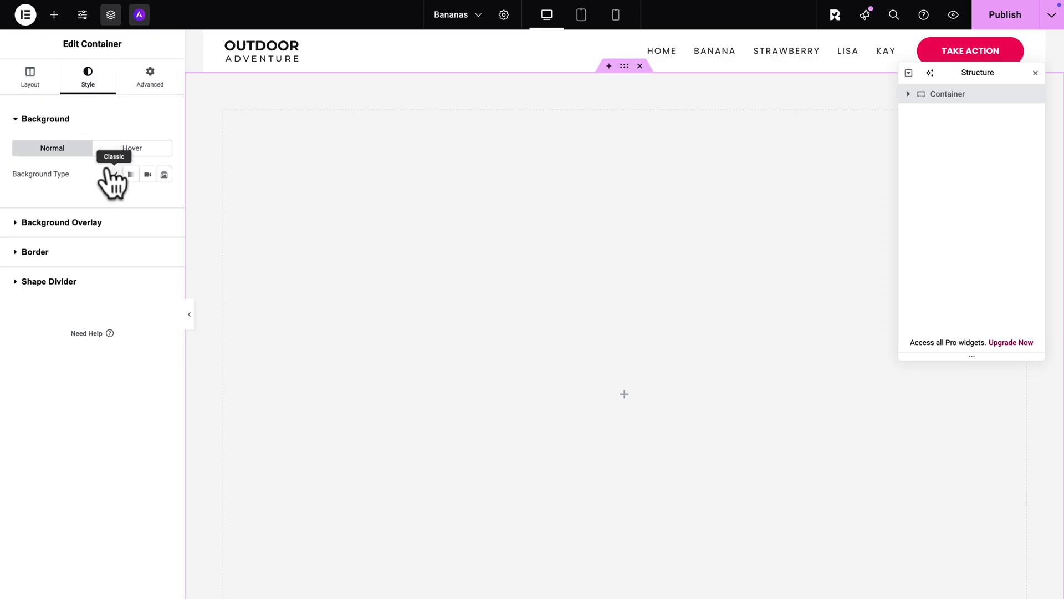
click(148, 175)
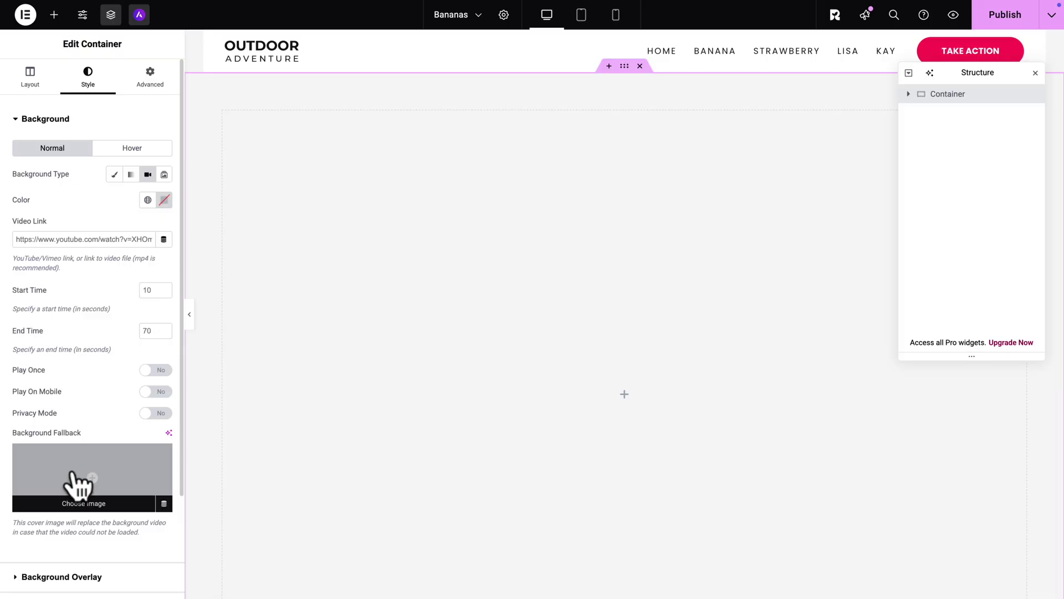
click(74, 484)
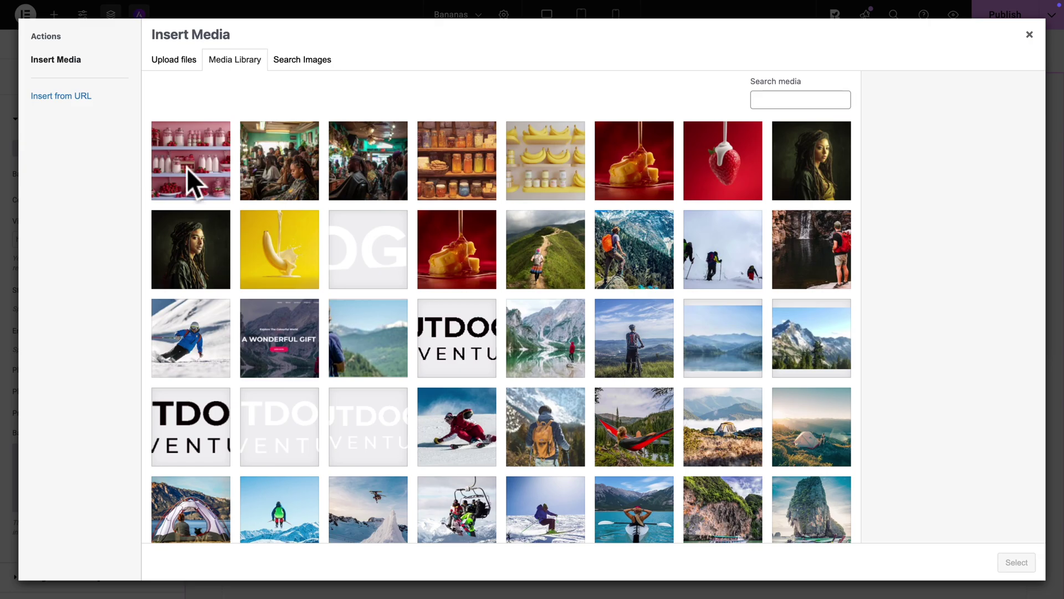
click(284, 270)
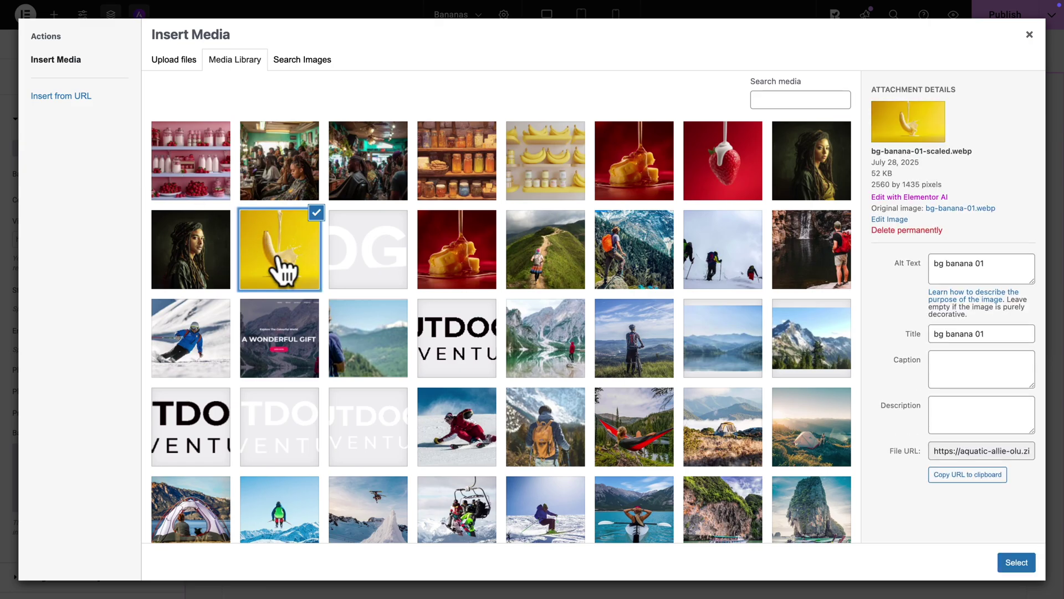
click(1014, 563)
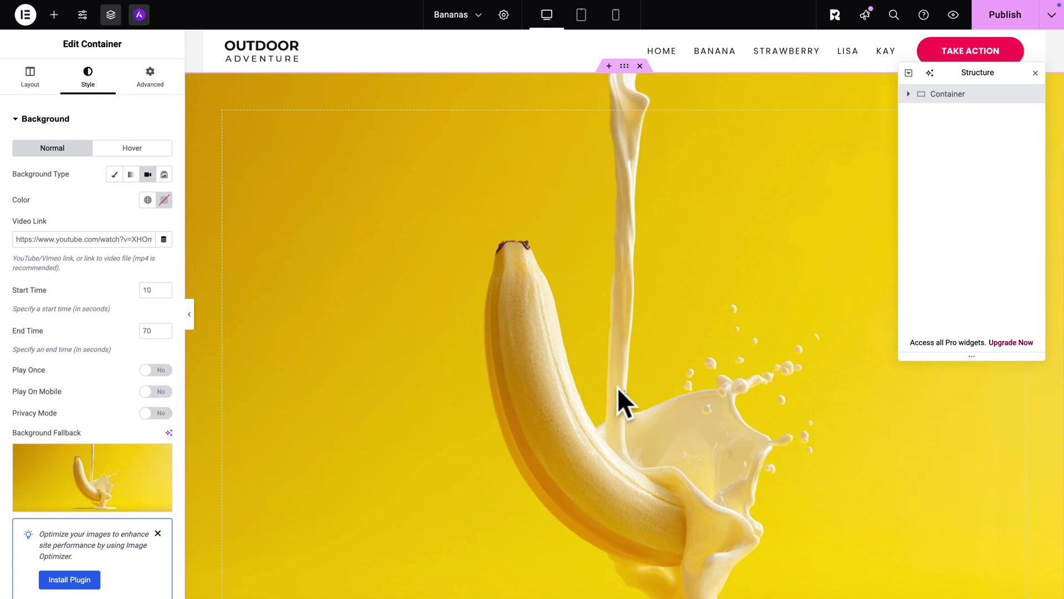
- Add a heading to the container with the title "Banana" and the HTML tag H1
click(617, 388)
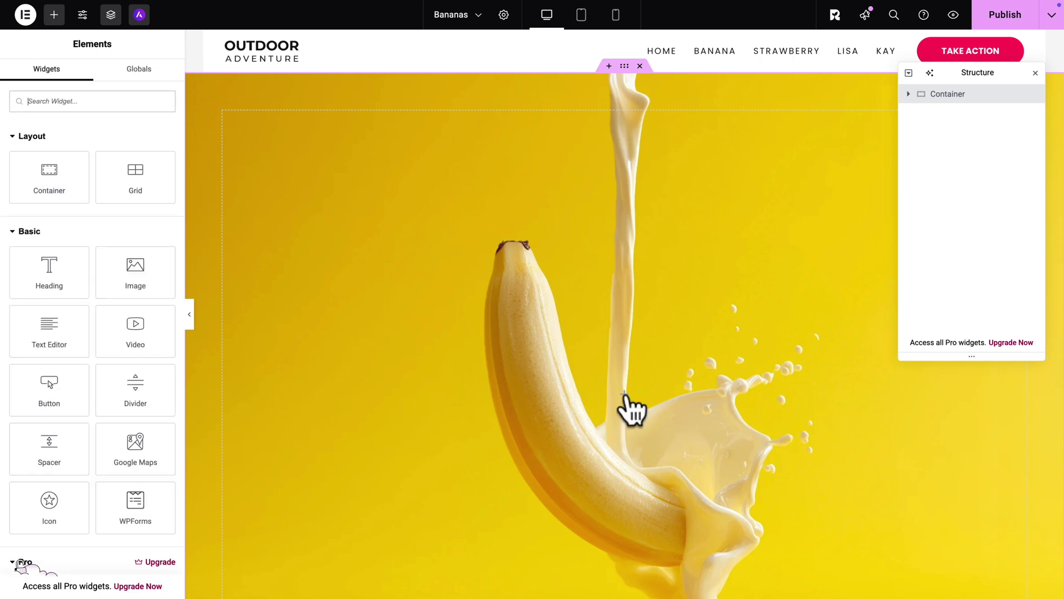
click(35, 281)
triple_click(35, 165)
text(Banana)
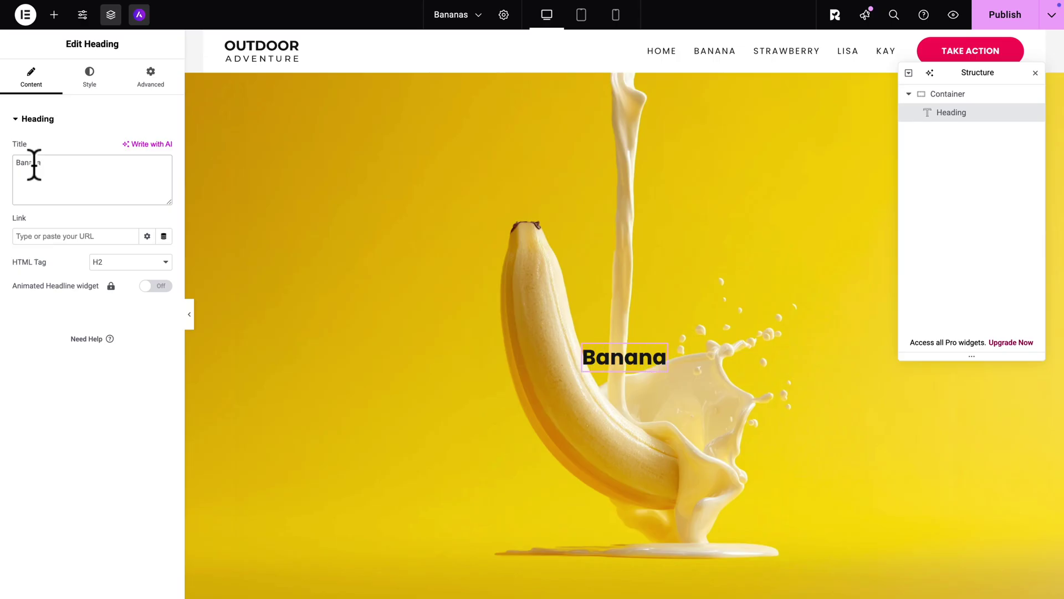
click(97, 261)
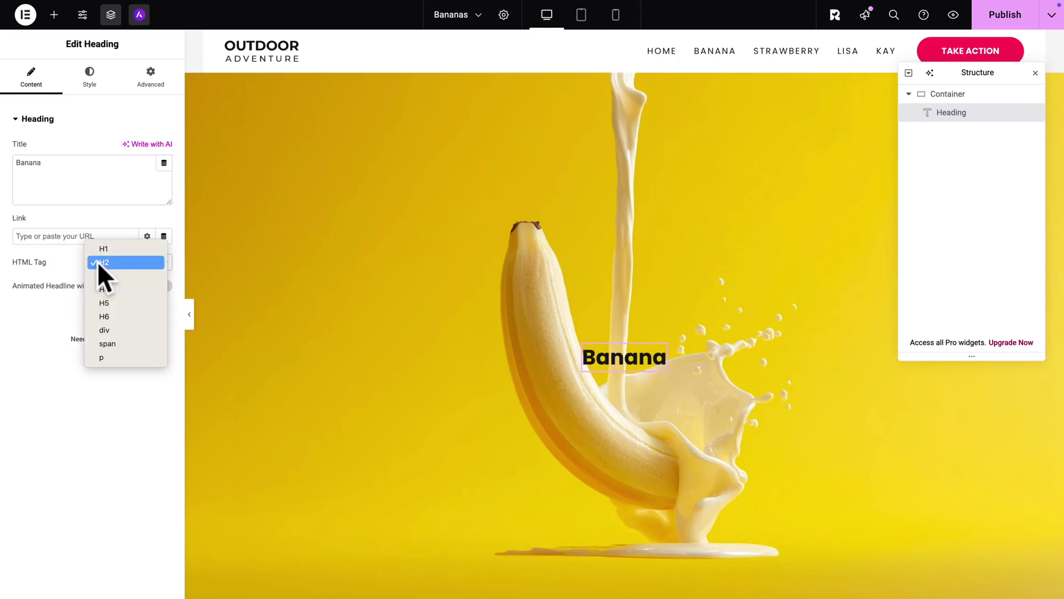
click(102, 248)
- Set the Banana heading's font size to 180 px
click(89, 78)
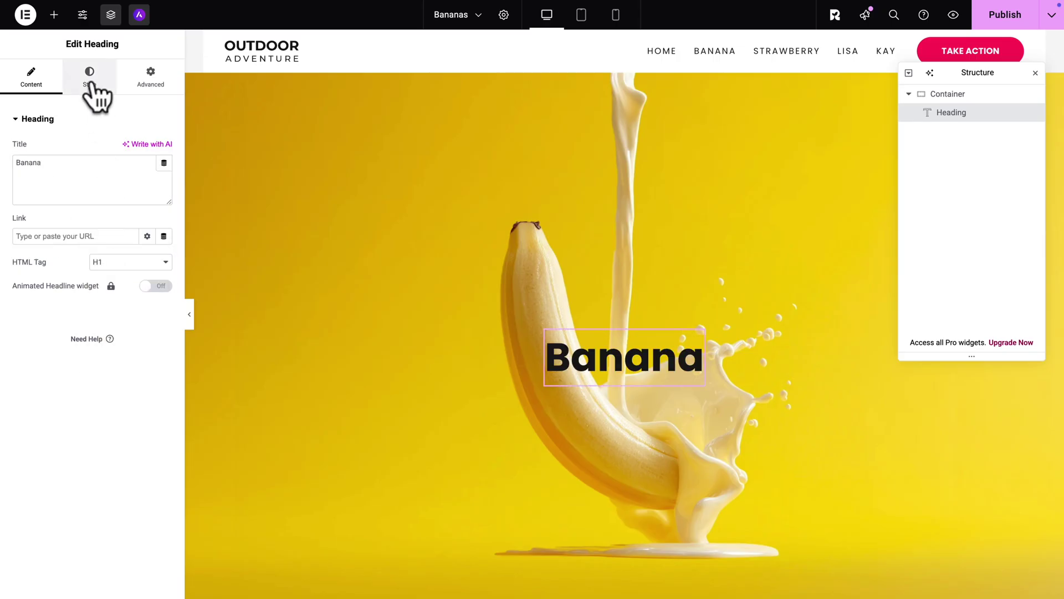
click(164, 183)
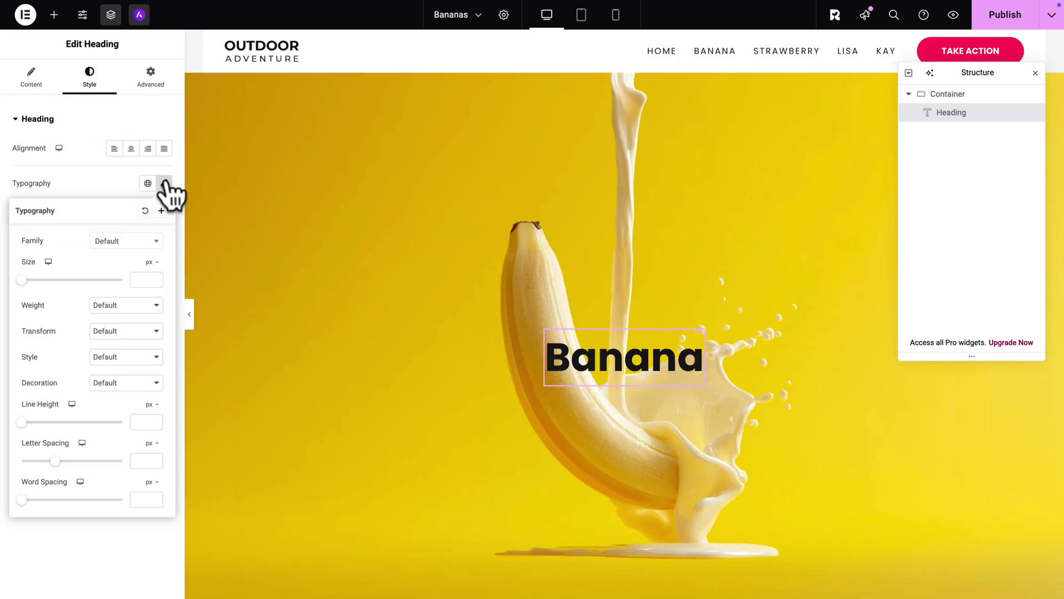
click(141, 279)
text(180)
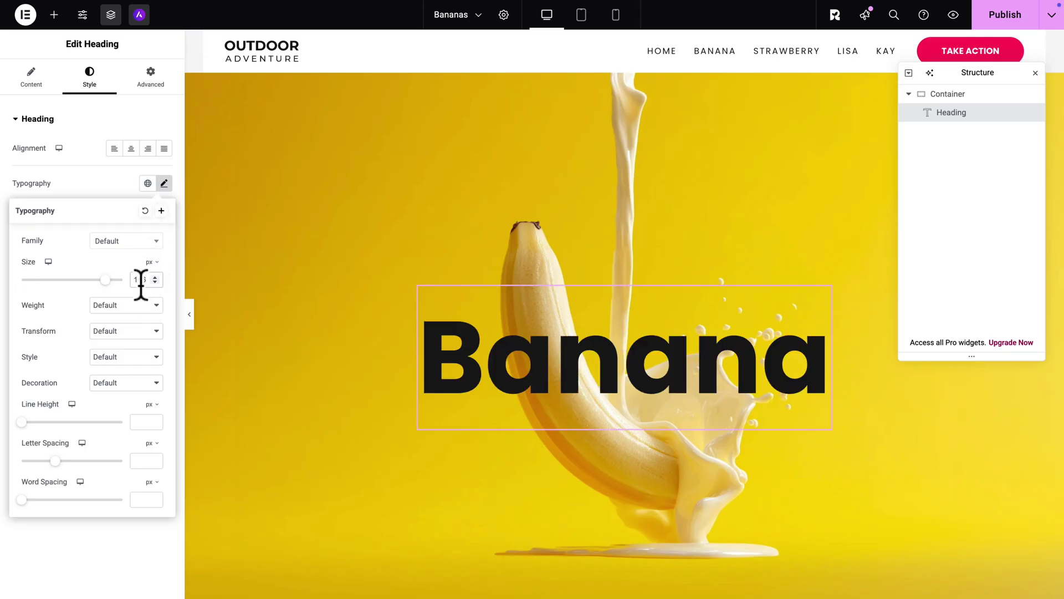
- Set the Banana heading's text transform to Uppercase and its text color to the white global color
click(128, 330)
click(118, 342)
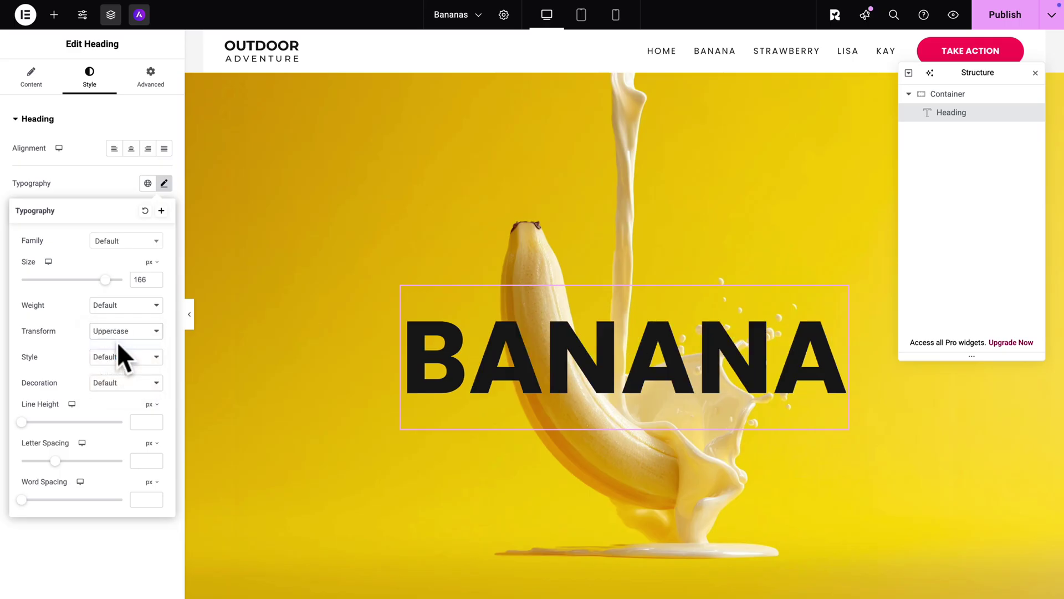
click(104, 183)
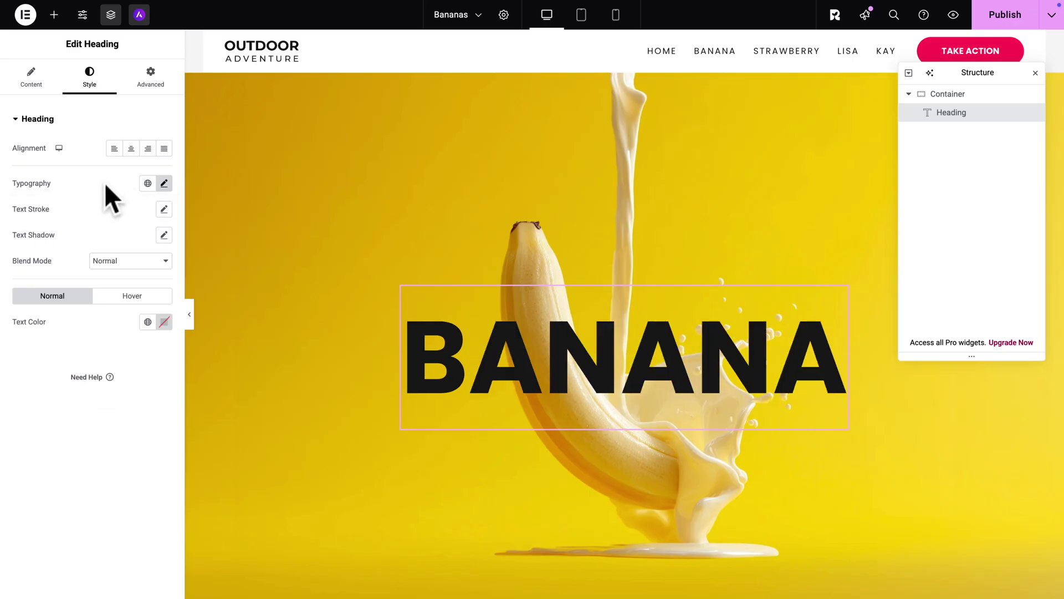
click(147, 322)
click(96, 303)
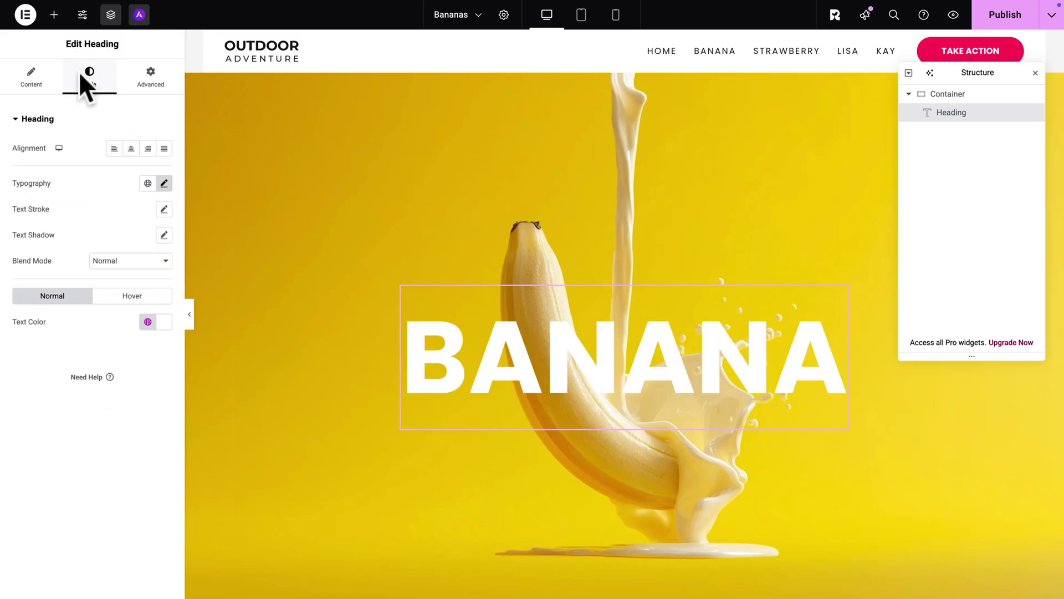
- Add a Button widget to the container directly below the Banana heading
click(55, 15)
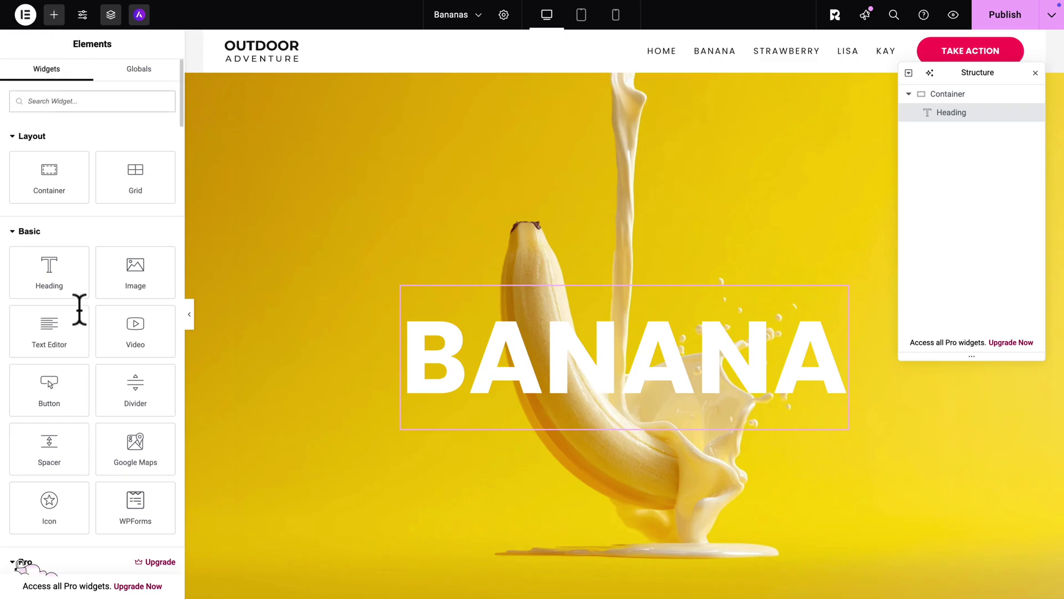
drag(51, 381, 596, 403)
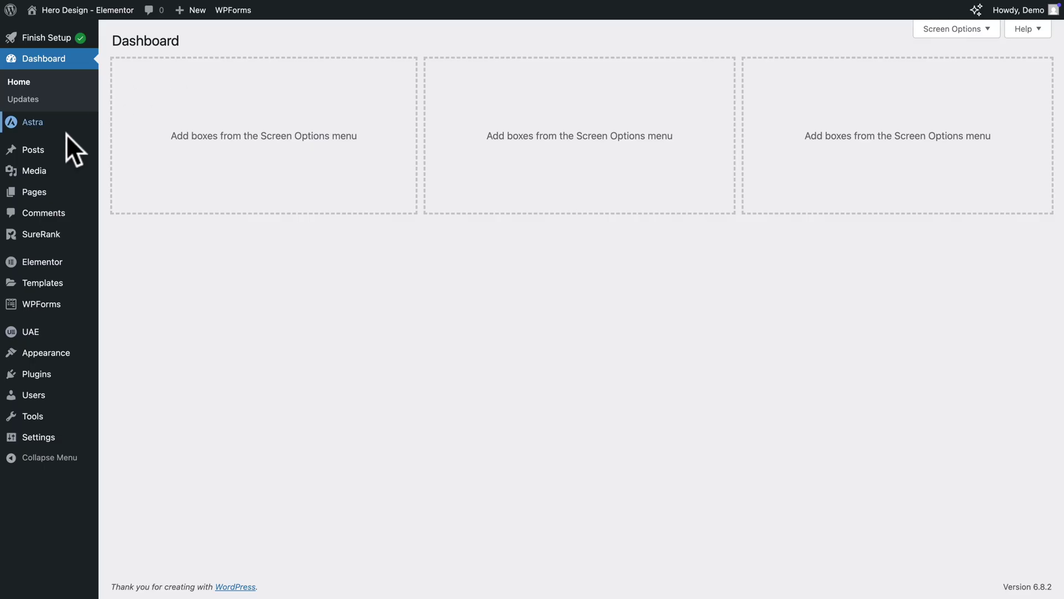
- Open the details of the x2-banana.mp4 video in the WordPress media library and return to the Elementor page to select the hero container
click(37, 170)
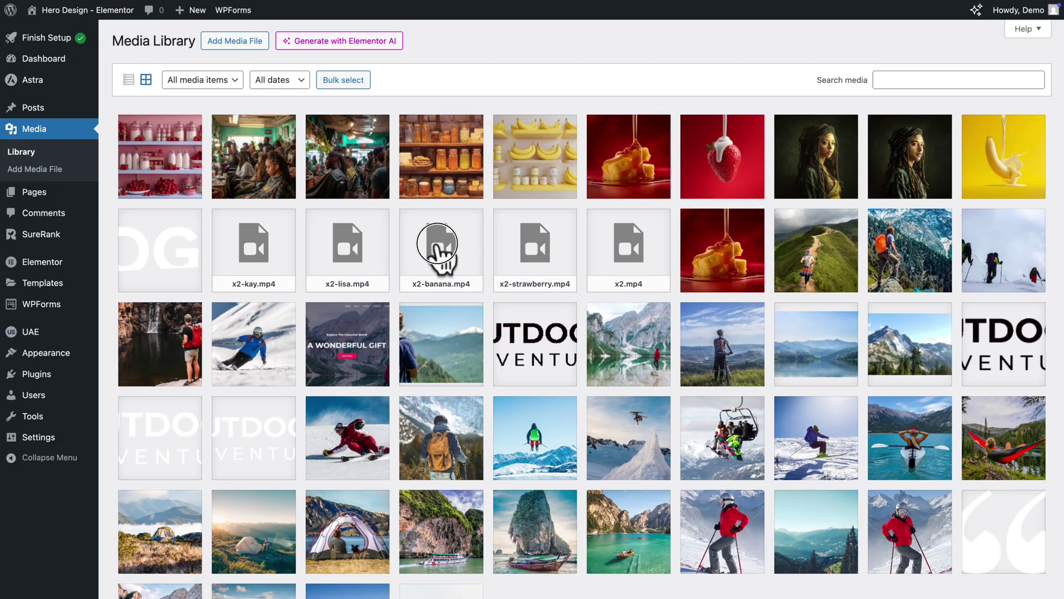
click(436, 247)
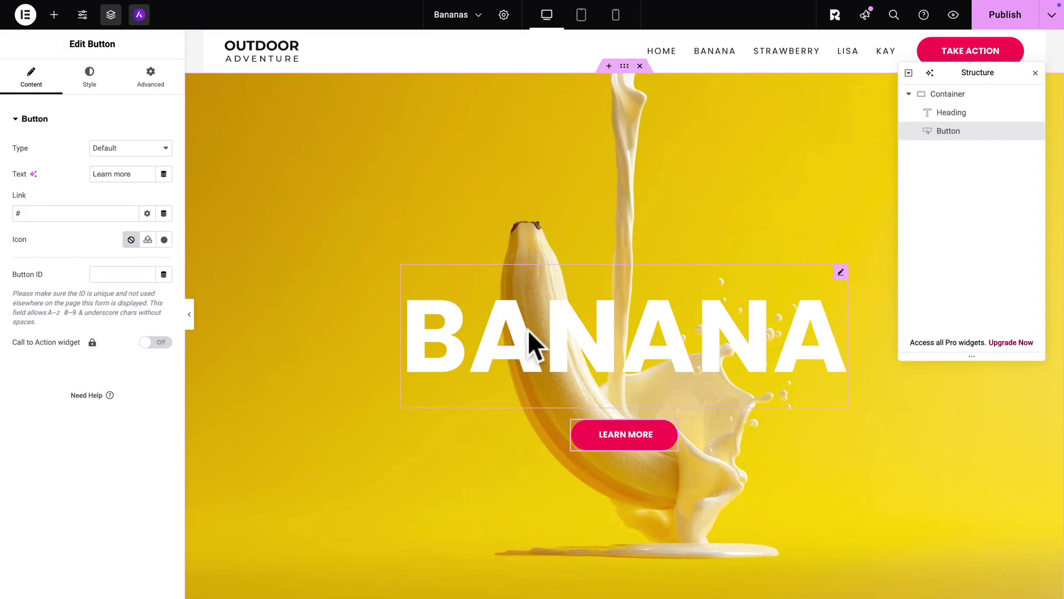
click(950, 94)
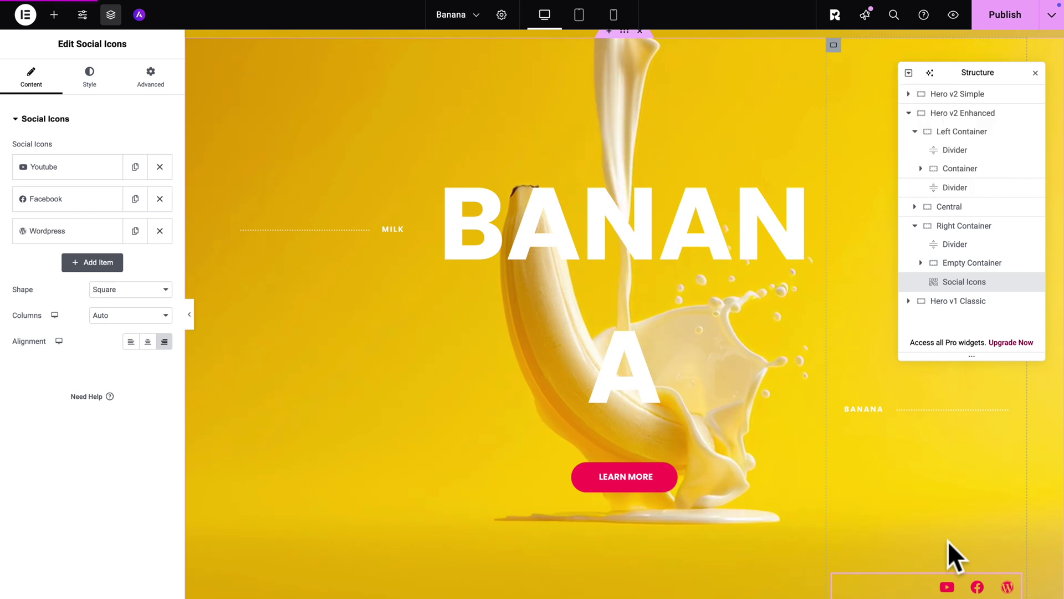
- Hide the Left Container of Hero v2 Enhanced on tablet portrait and mobile portrait through its responsive visibility settings
click(928, 133)
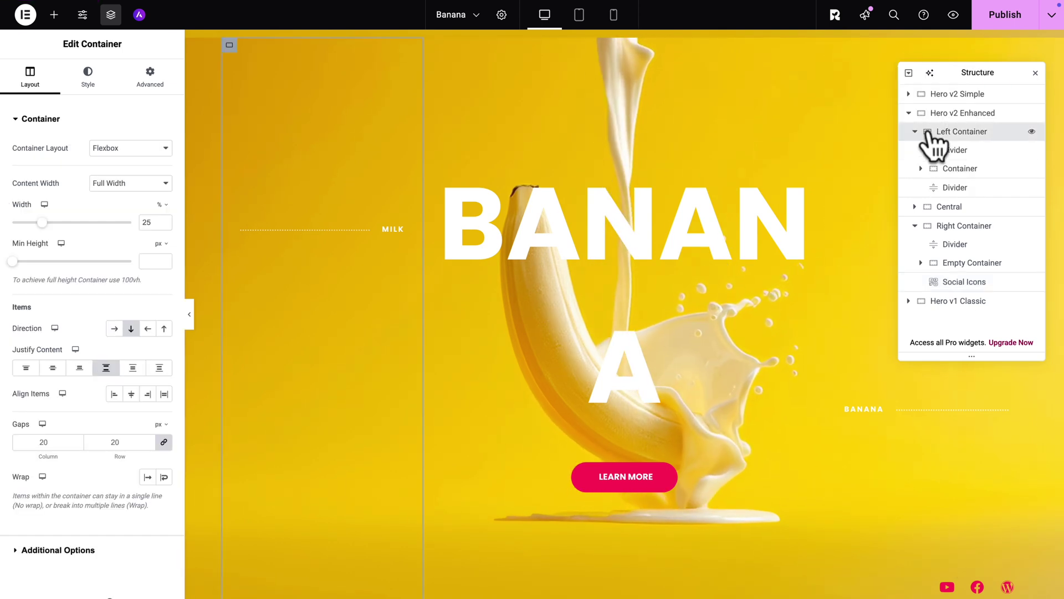
click(148, 78)
scroll(89, 433, down, 3)
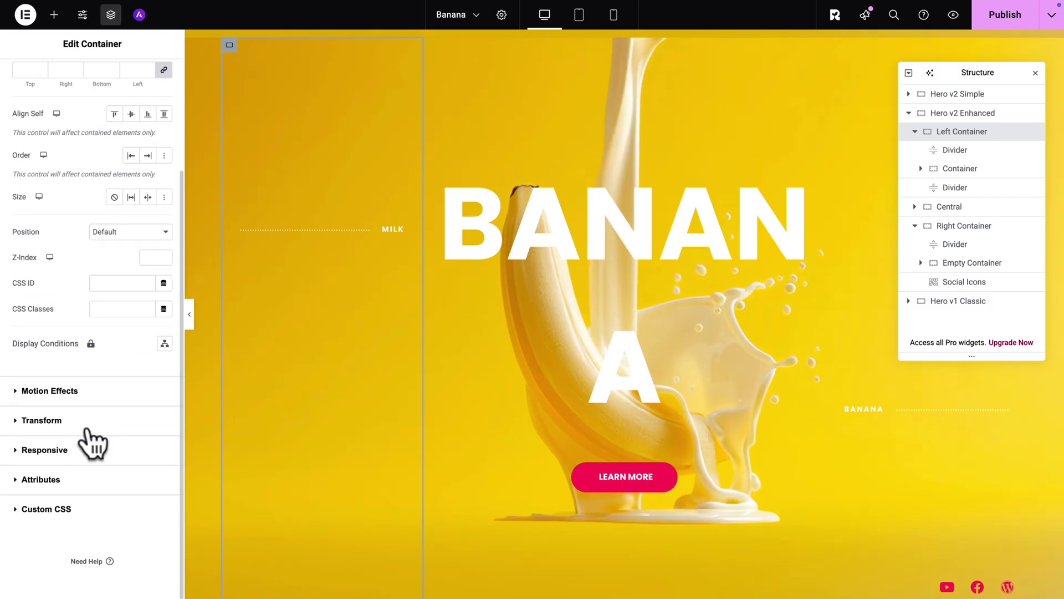
click(53, 450)
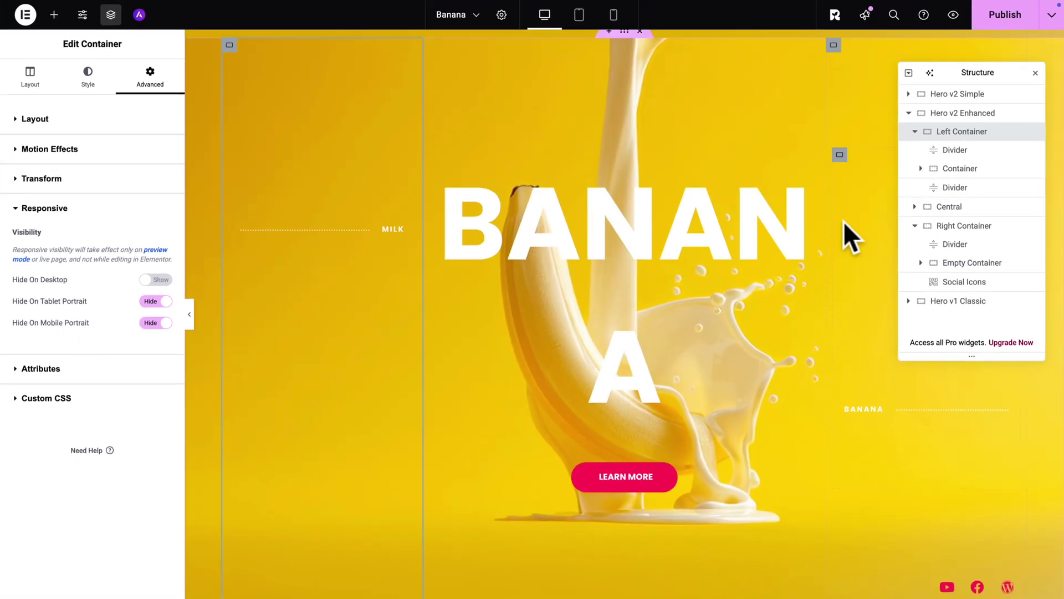
- Open the responsive visibility settings of the Right Container in Hero v2 Enhanced
click(948, 226)
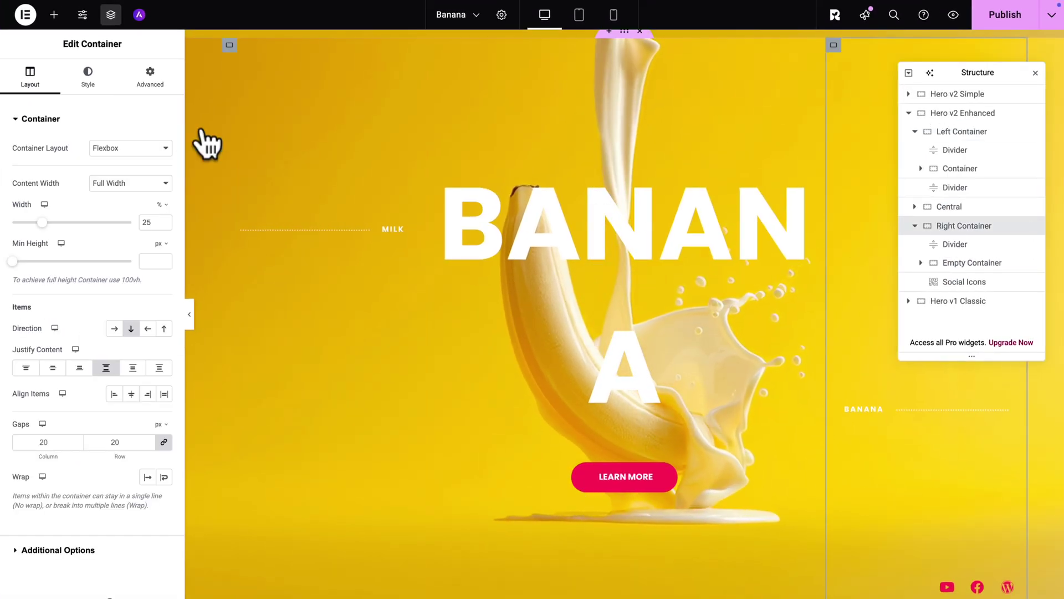
click(143, 75)
scroll(98, 387, down, 3)
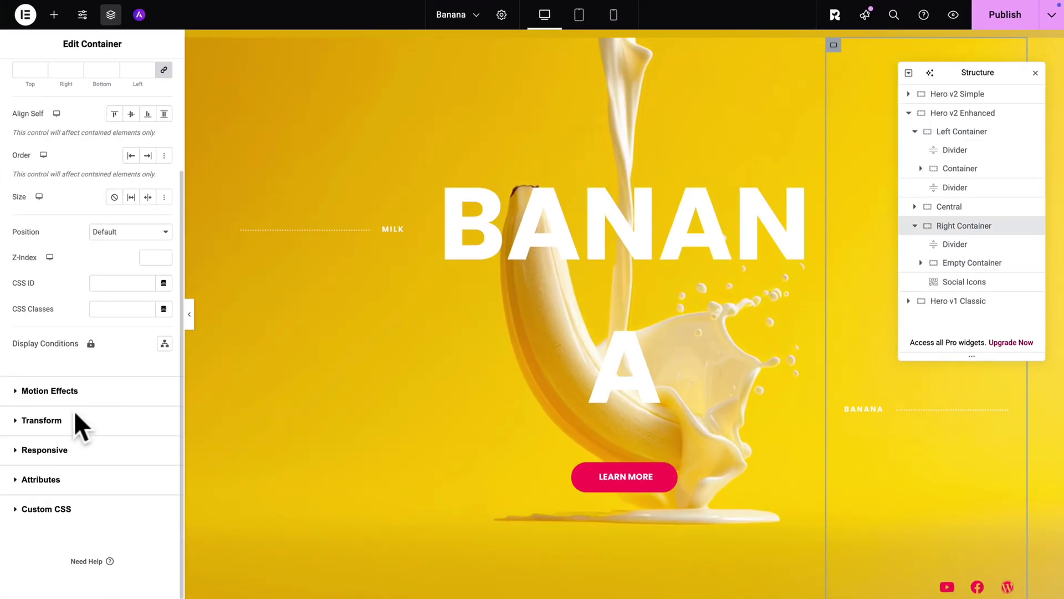
click(47, 449)
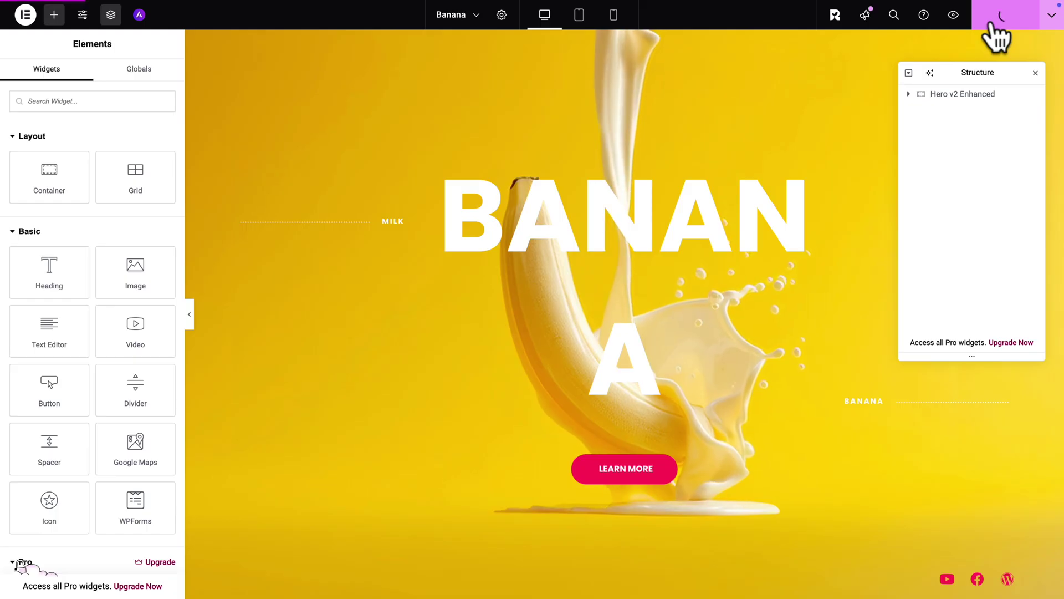
- Publish the Banana page with the Hero v2 Enhanced section
click(995, 22)
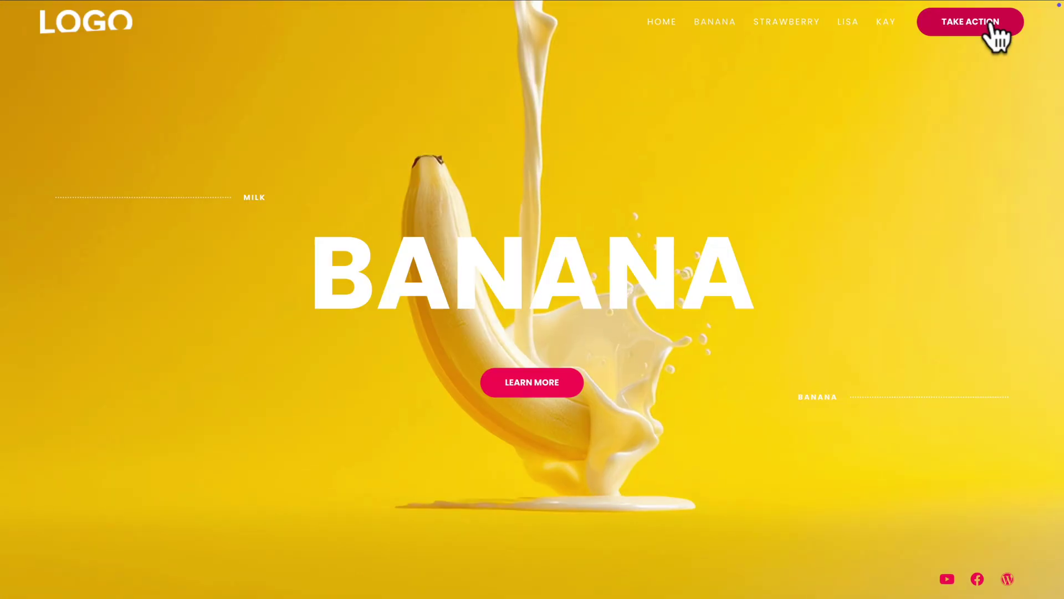